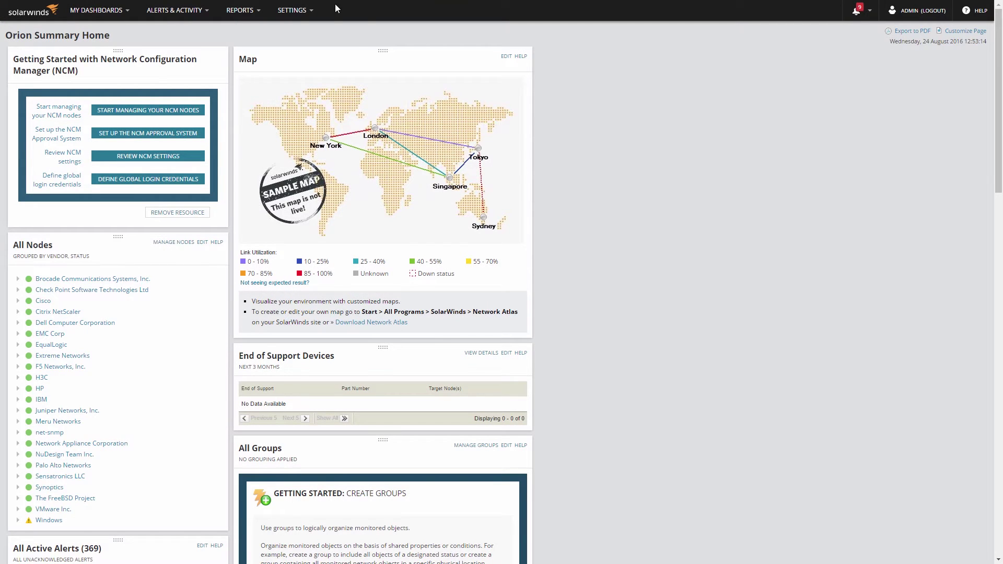
- From Settings, start setting up a new HA backup server via the High Availability Deployment Summary
{"action": "mouse_move", "coordinate": [293, 10]}
{"action": "left_click", "coordinate": [298, 28]}
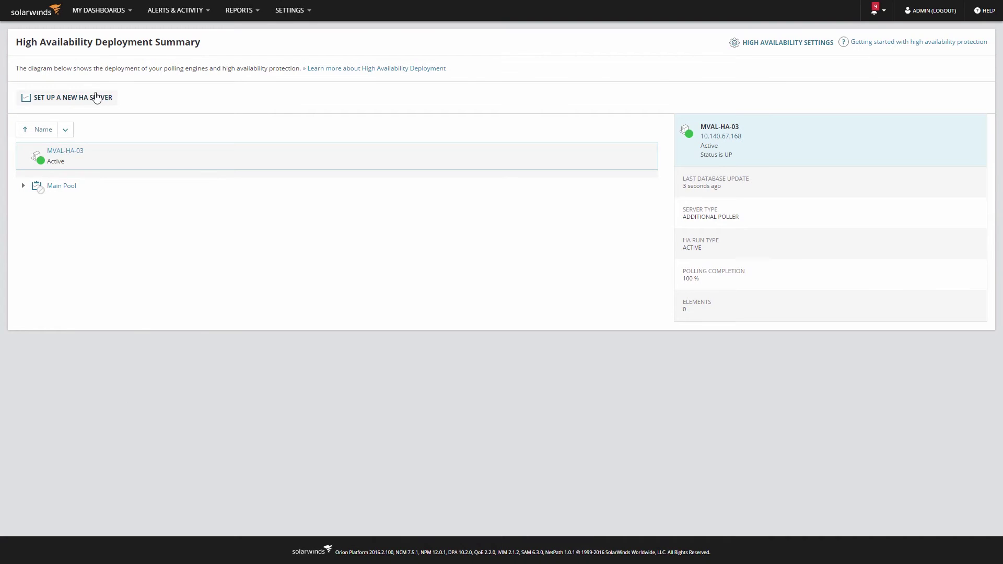
{"action": "left_click", "coordinate": [95, 94]}
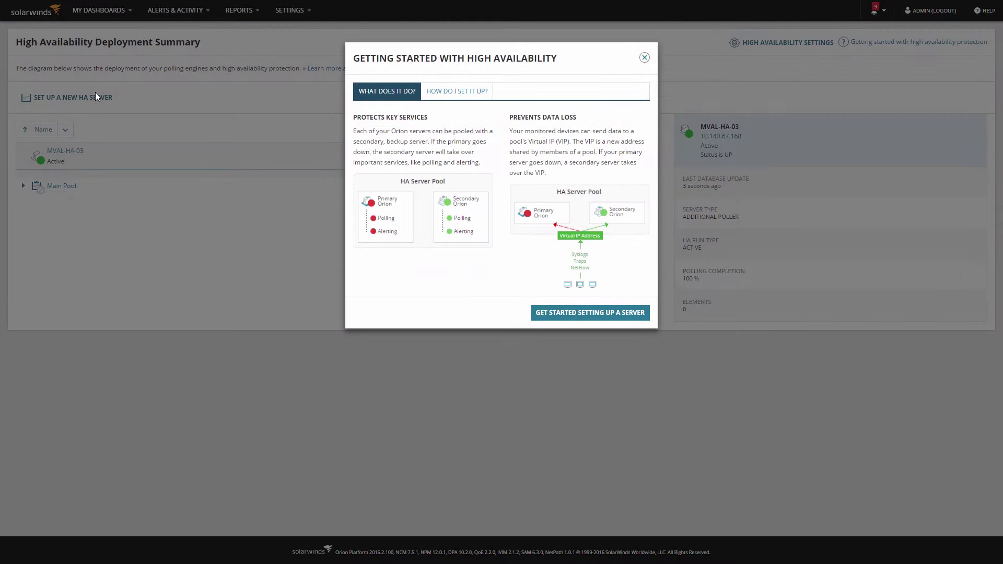
{"action": "left_click", "coordinate": [553, 315]}
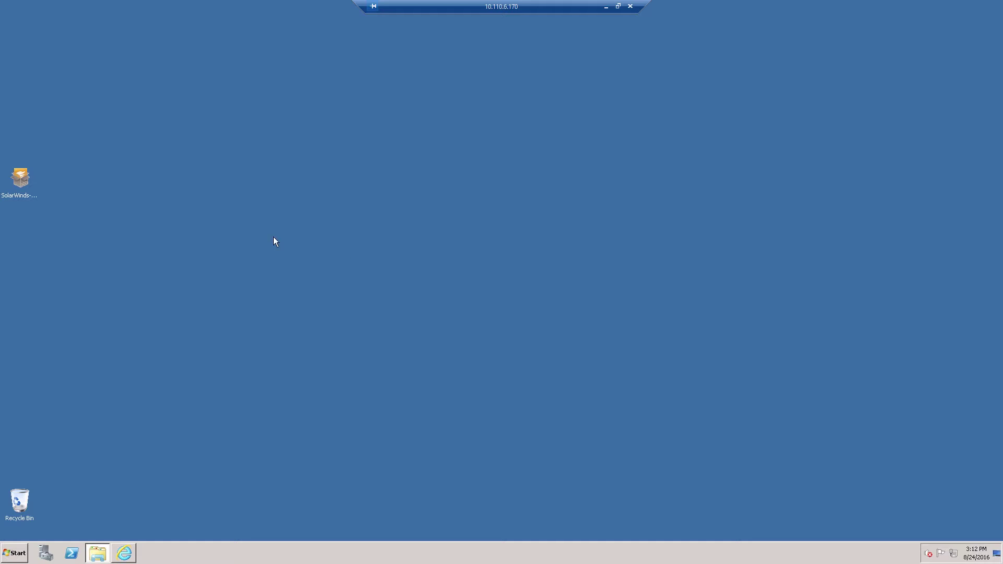
- Pass the compatibility check against main server 10.140.67.170 as admin and choose the backup poller role
{"action": "double_click", "coordinate": [26, 195]}
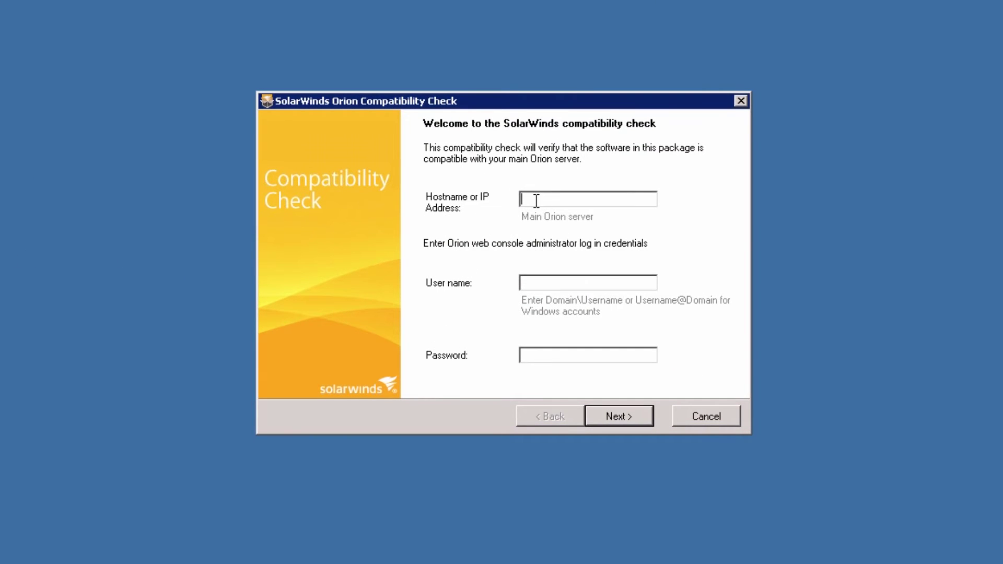
{"action": "type", "text": "10.140.67.1"}
{"action": "type", "text": "70"}
{"action": "key", "text": "Tab"}
{"action": "type", "text": "a"}
{"action": "type", "text": "dmin"}
{"action": "left_click", "coordinate": [637, 415]}
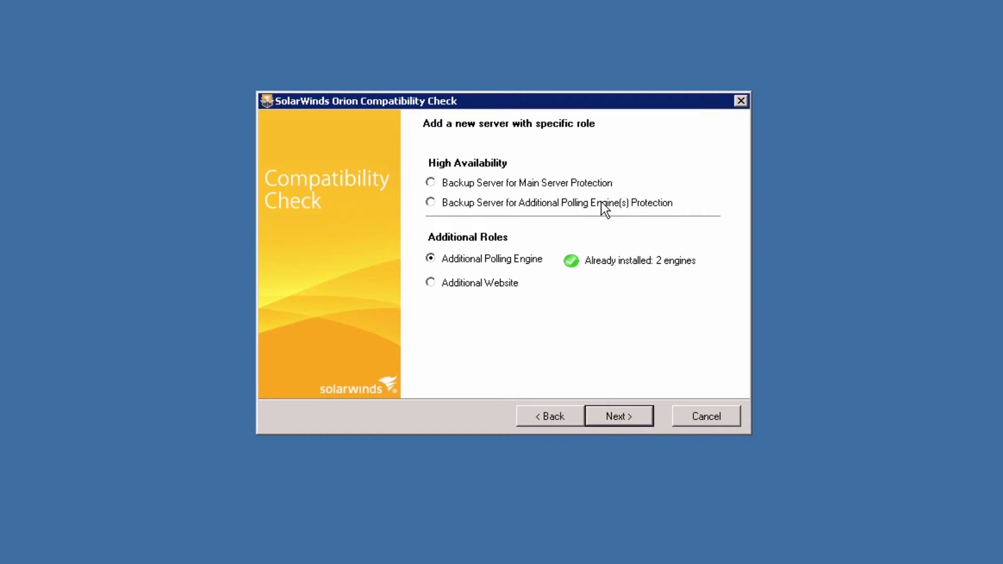
{"action": "left_click", "coordinate": [595, 418]}
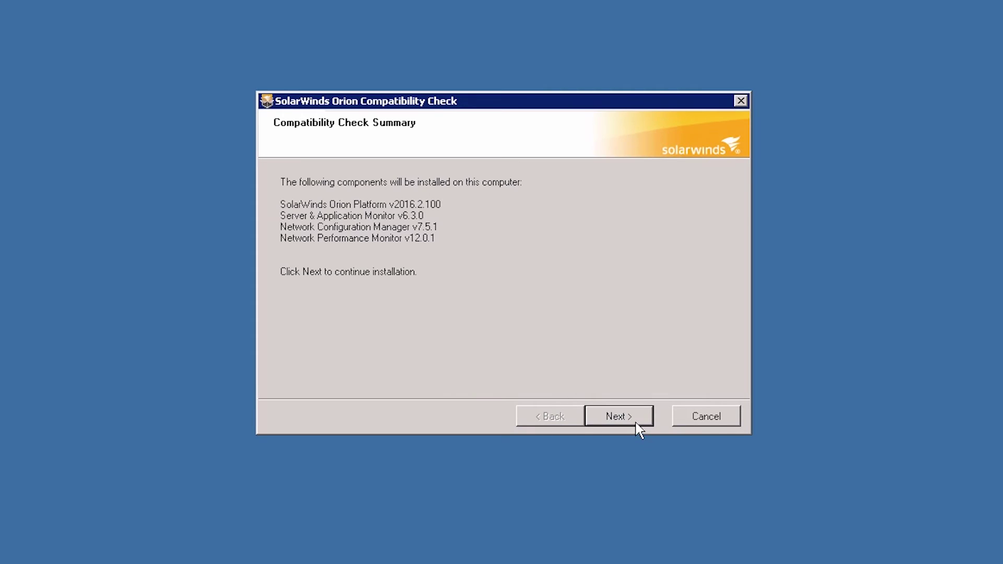
{"action": "left_click", "coordinate": [632, 421]}
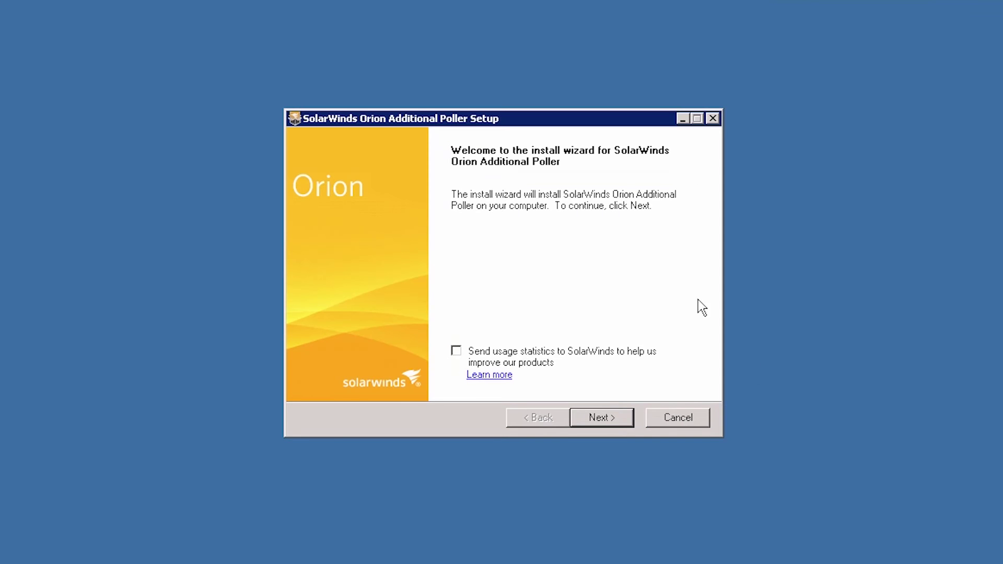
- Install the additional poller with usage statistics sharing enabled
{"action": "left_click", "coordinate": [584, 355]}
{"action": "left_click", "coordinate": [599, 418]}
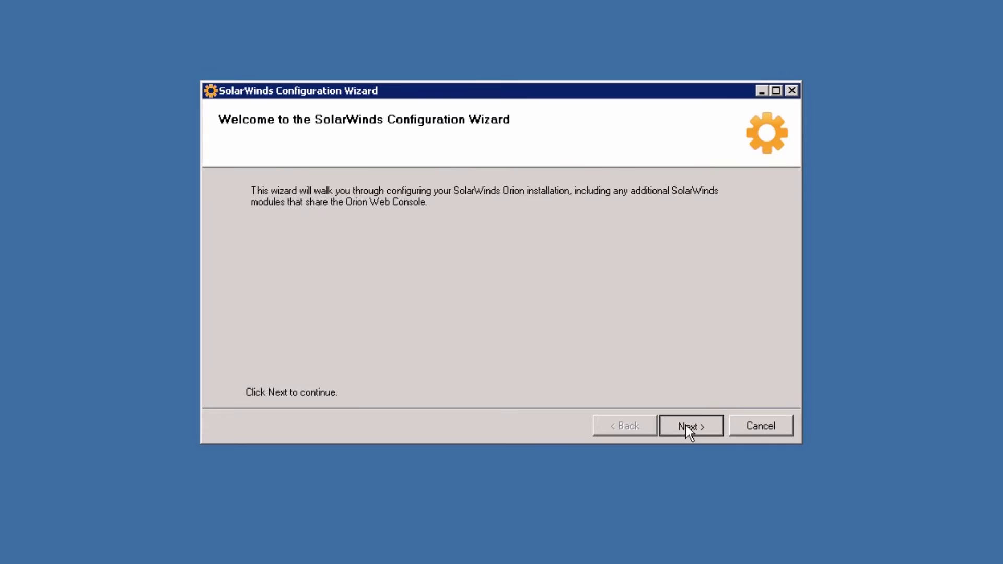
{"action": "left_click", "coordinate": [685, 425]}
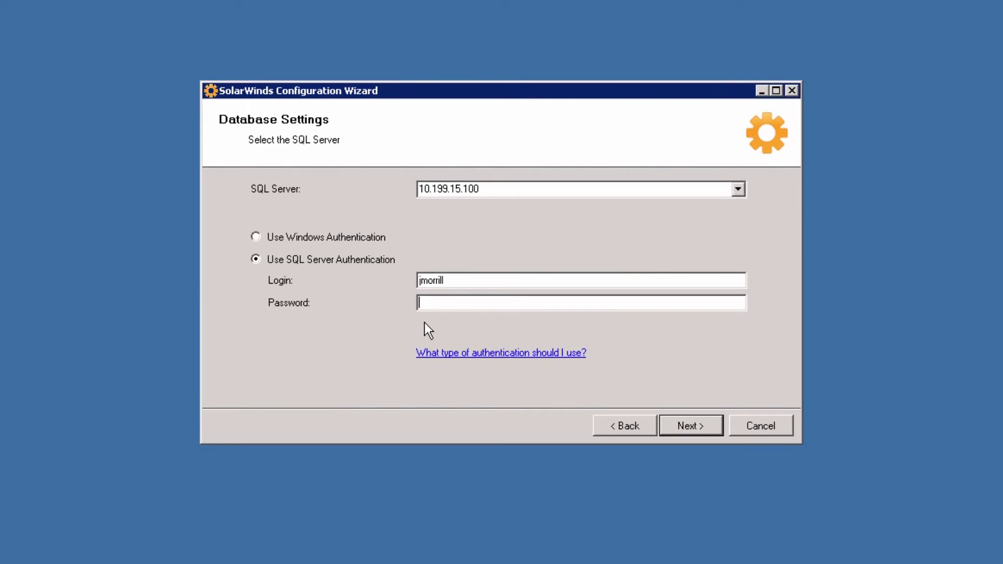
- Configure the poller with SQL credentials, keeping the existing SAM63BETA-BUILD4000 database, account and services
{"action": "type", "text": "**********"}
{"action": "type", "text": "*"}
{"action": "key", "text": "Return"}
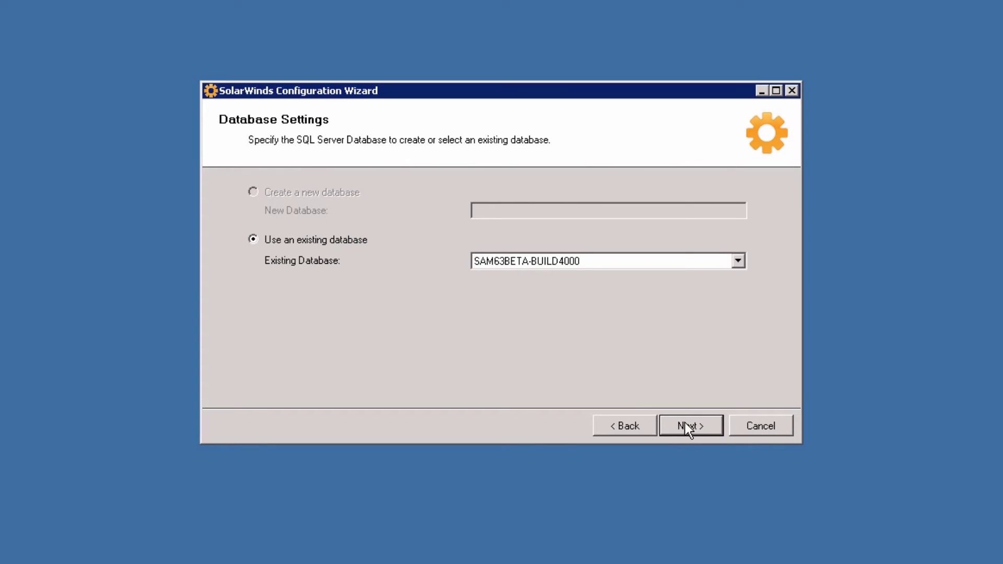
{"action": "left_click", "coordinate": [686, 423]}
{"action": "left_click", "coordinate": [576, 350]}
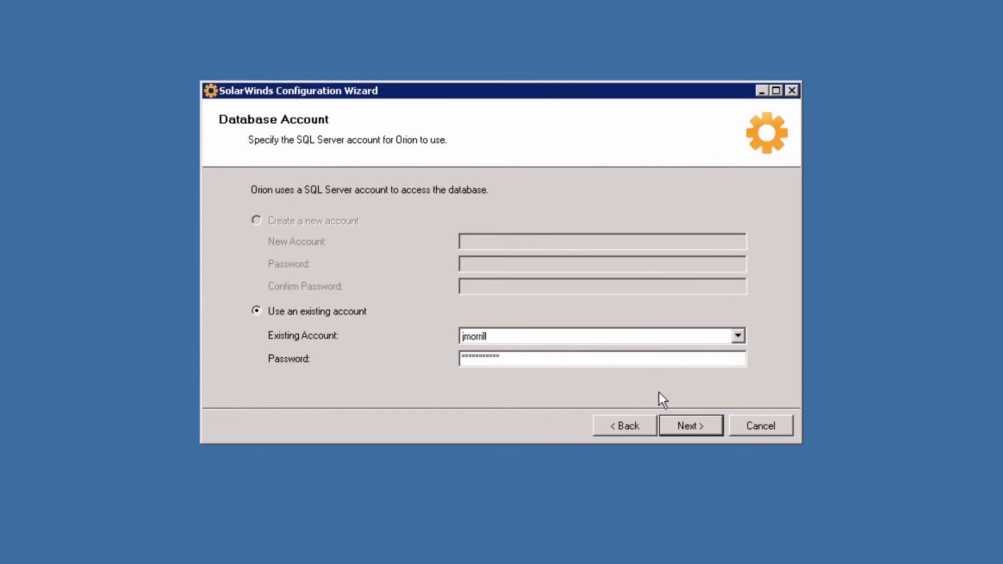
{"action": "left_click", "coordinate": [697, 427]}
{"action": "left_click", "coordinate": [697, 427]}
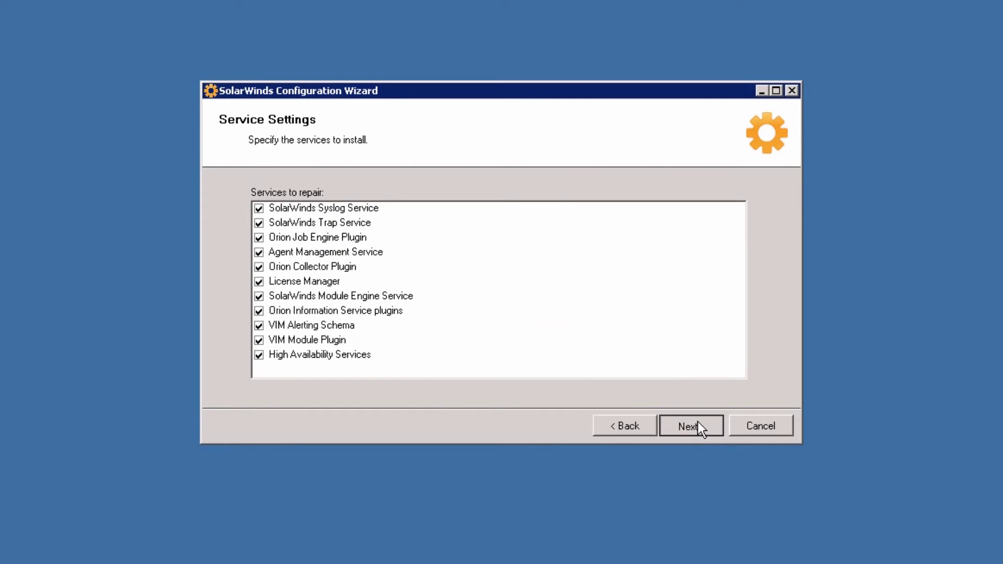
{"action": "left_click", "coordinate": [697, 427]}
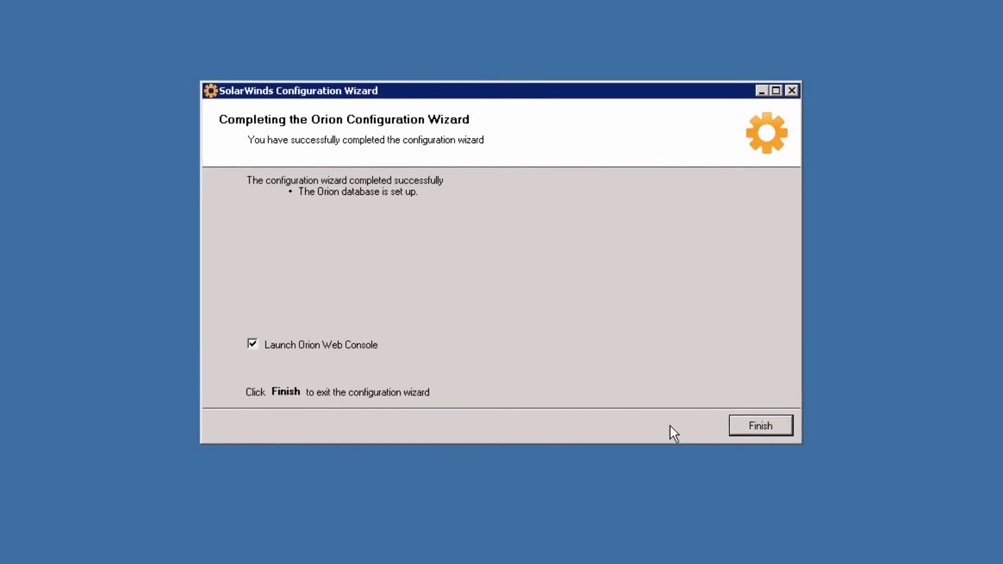
- Return to the web console and begin a high availability pool for standby PM-AUS-JMOR-HA2
{"action": "left_click", "coordinate": [772, 429]}
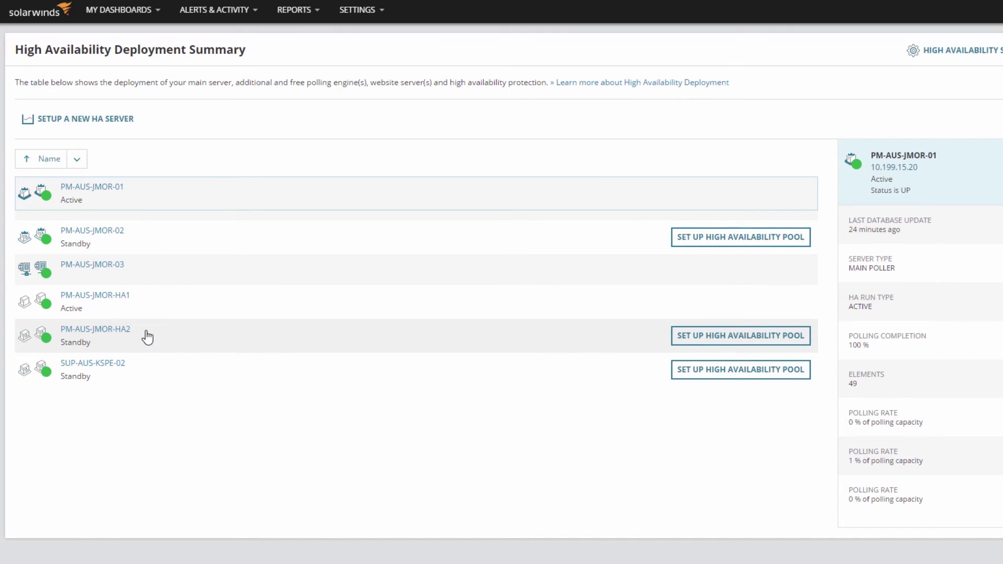
{"action": "left_click", "coordinate": [147, 337]}
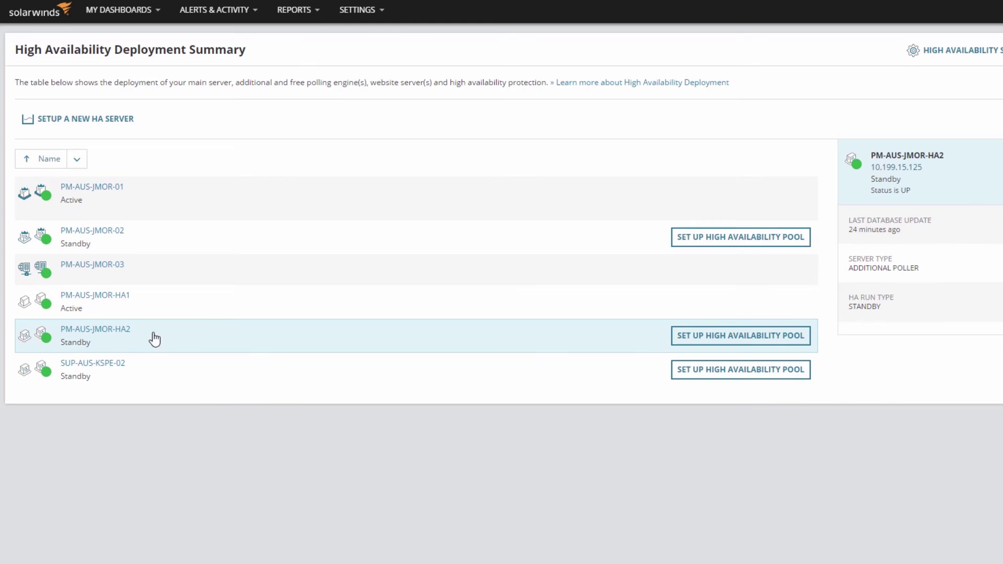
{"action": "left_click", "coordinate": [710, 347]}
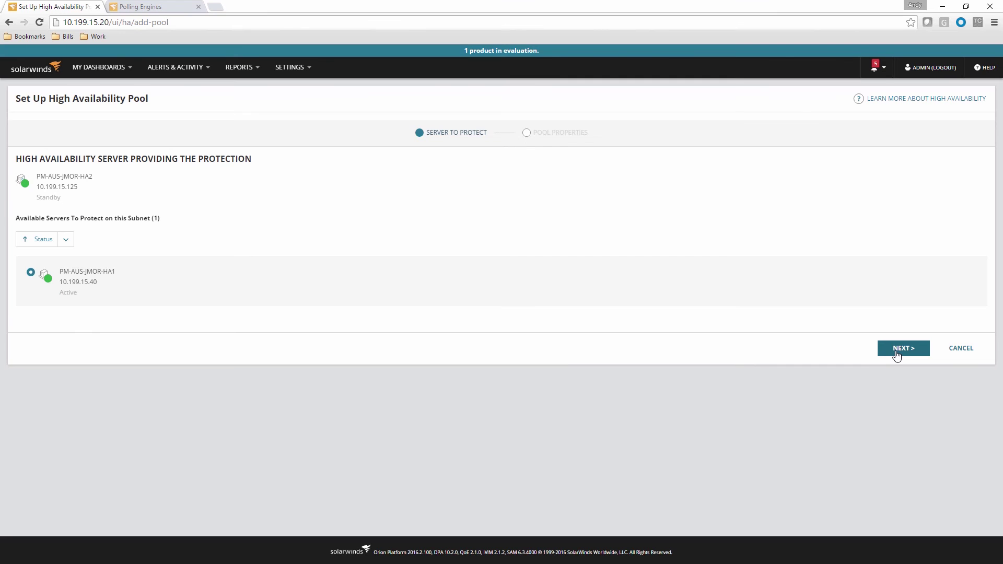
- Protect PM-AUS-JMOR-HA1 in pool 'Additional Poller Pool 1' with virtual IP 10.199.15.30
{"action": "left_click", "coordinate": [896, 354]}
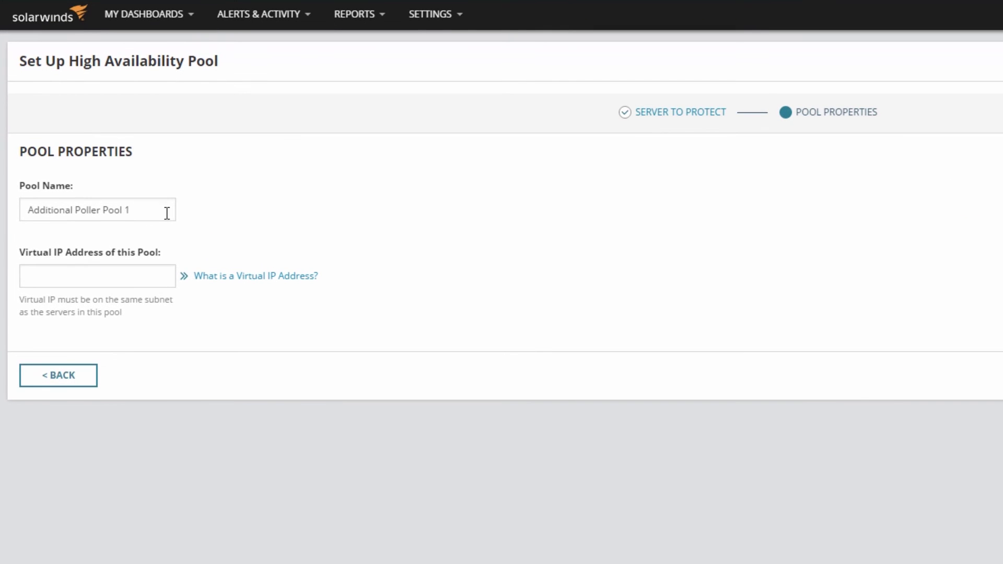
{"action": "left_click", "coordinate": [168, 212]}
{"action": "left_click", "coordinate": [126, 275]}
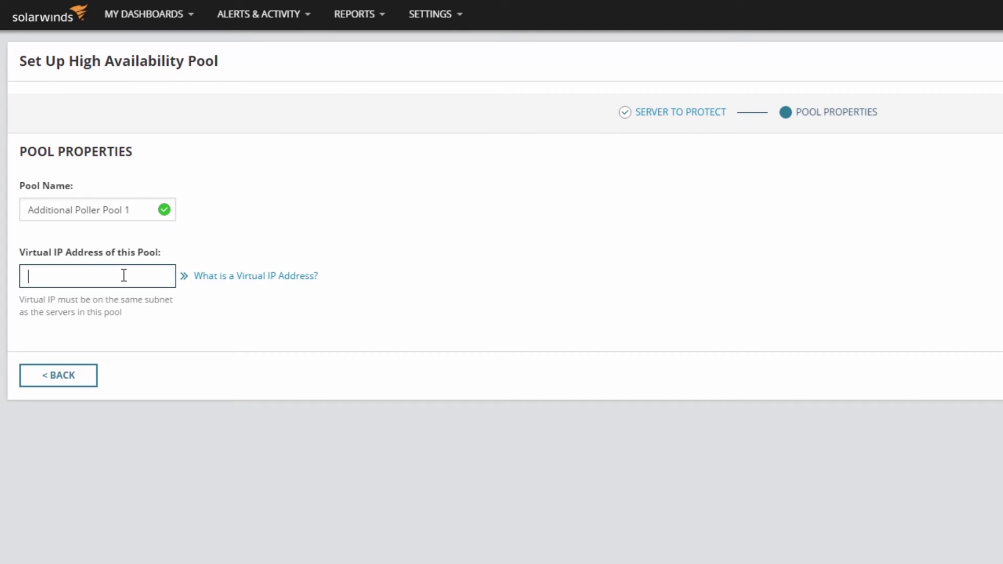
{"action": "type", "text": "10.1"}
{"action": "type", "text": "99.15.3"}
{"action": "type", "text": "0"}
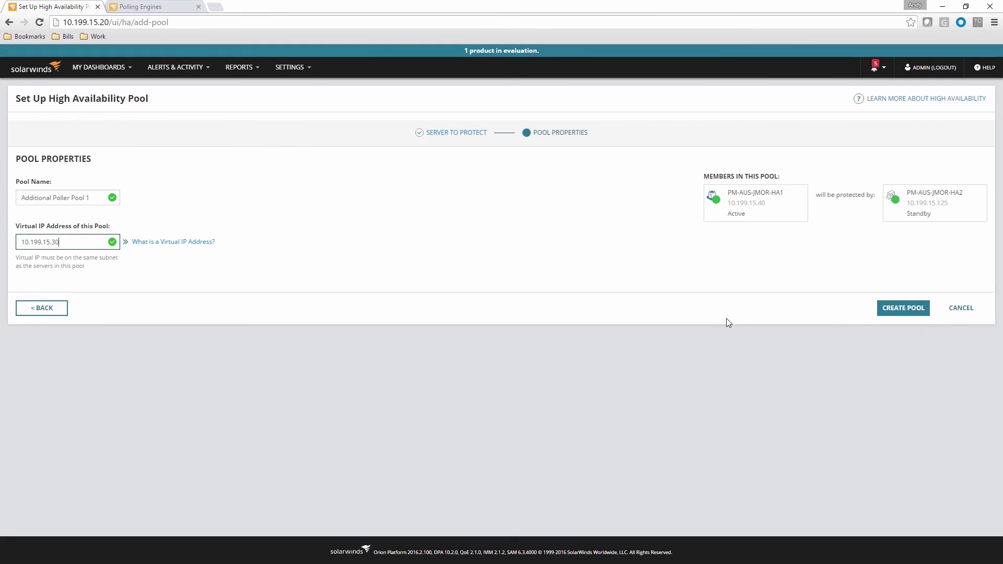
{"action": "left_click", "coordinate": [899, 314]}
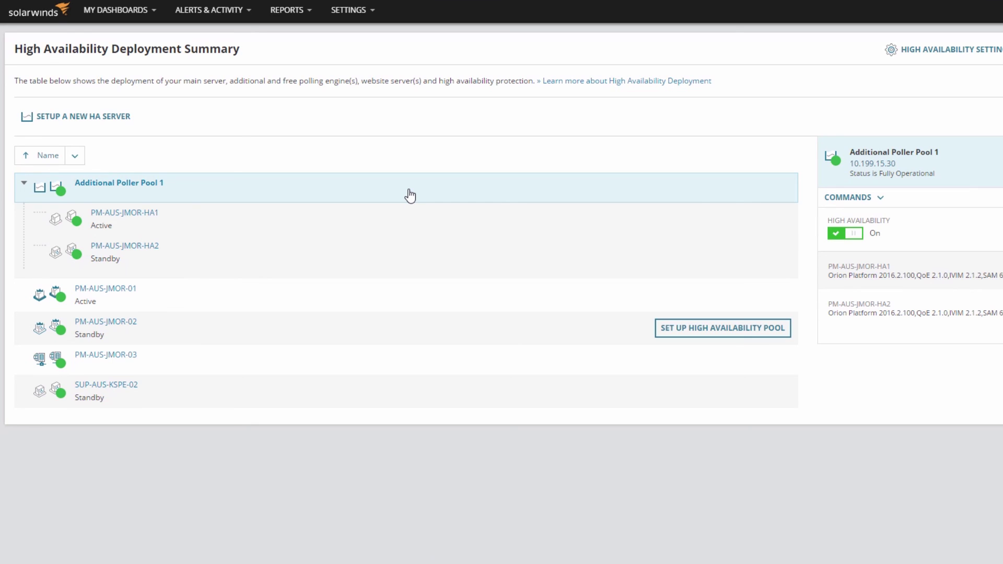
- Run Force Failover on Additional Poller Pool 1 and confirm the manual failover
{"action": "left_click", "coordinate": [882, 204]}
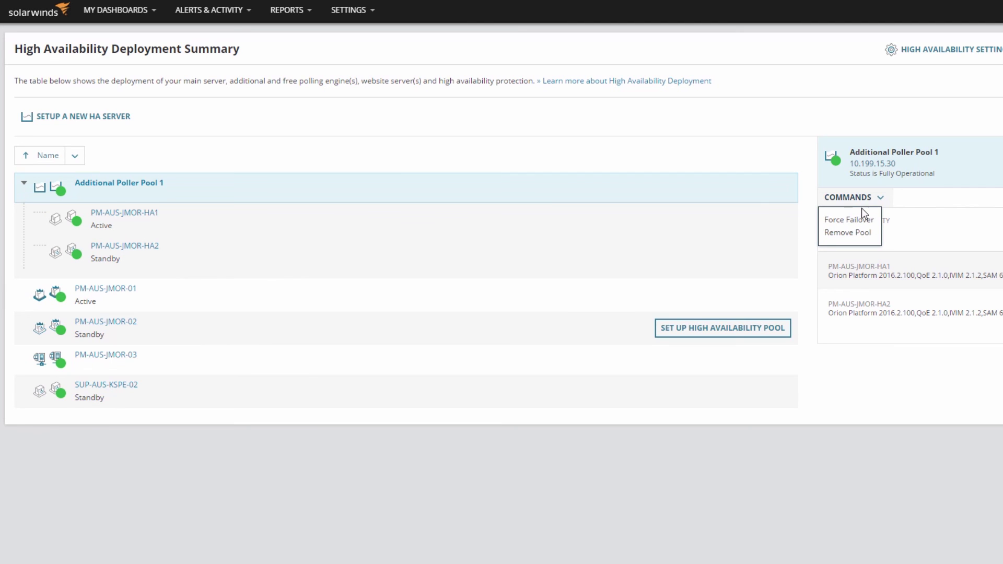
{"action": "left_click", "coordinate": [849, 219]}
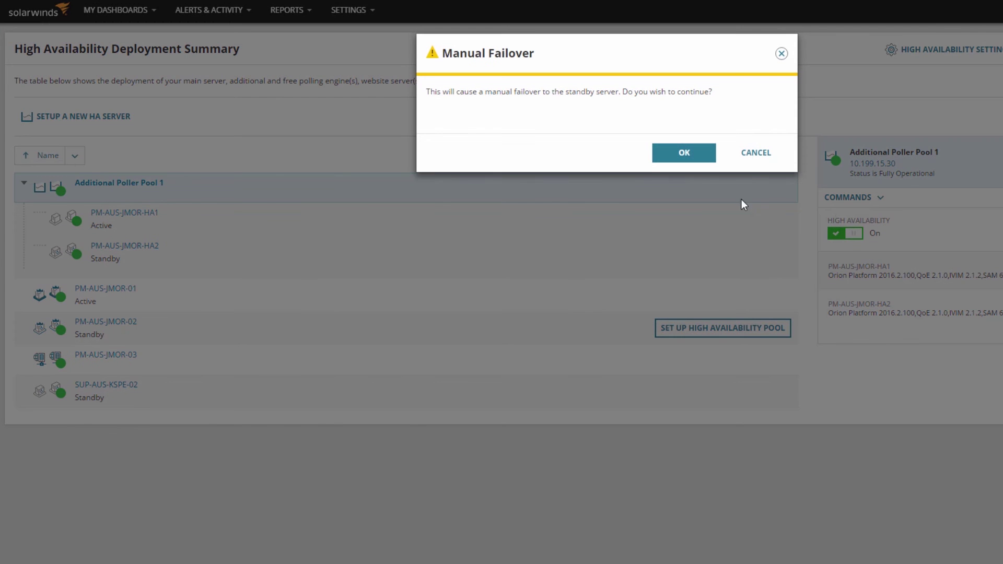
{"action": "left_click", "coordinate": [676, 152]}
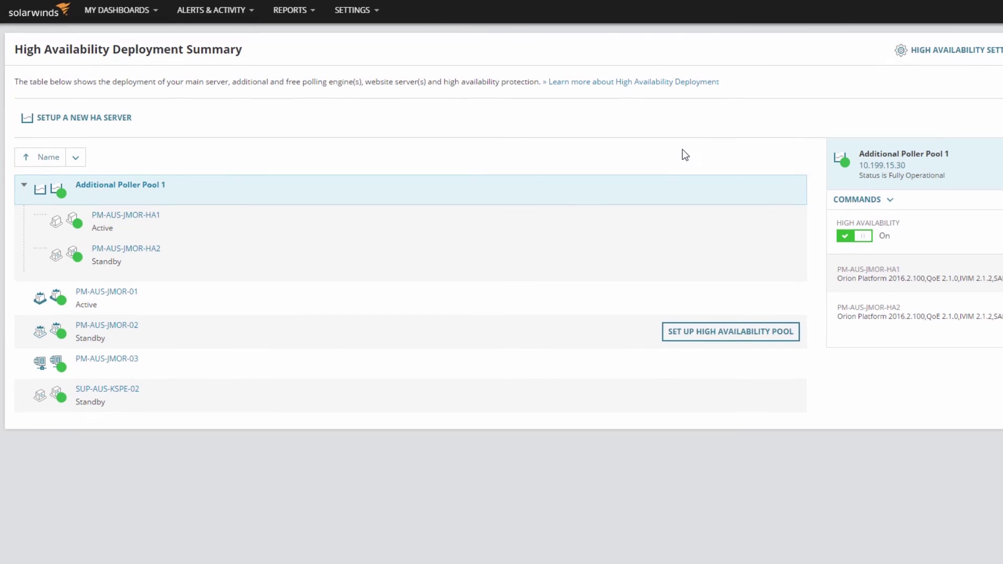